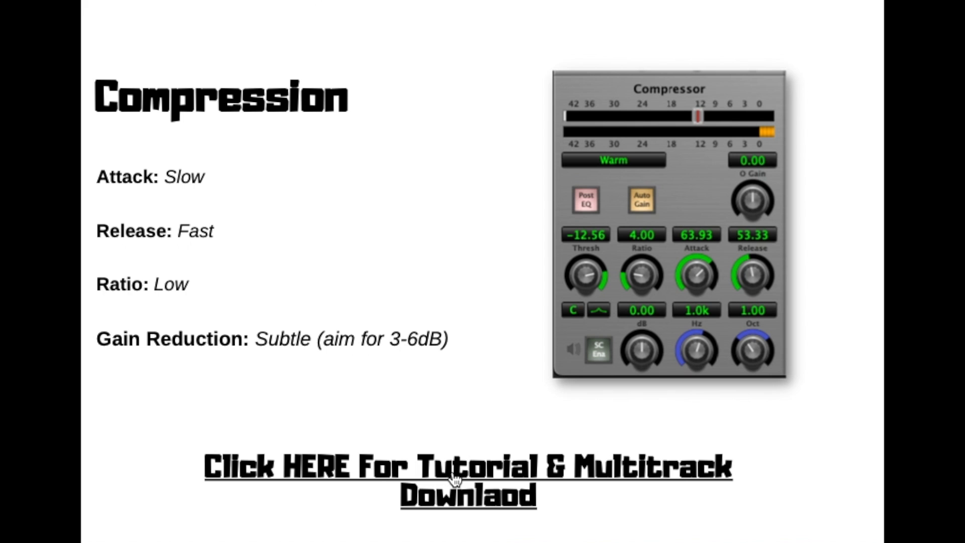
{"action": "left_click", "coordinate": [454, 479]}
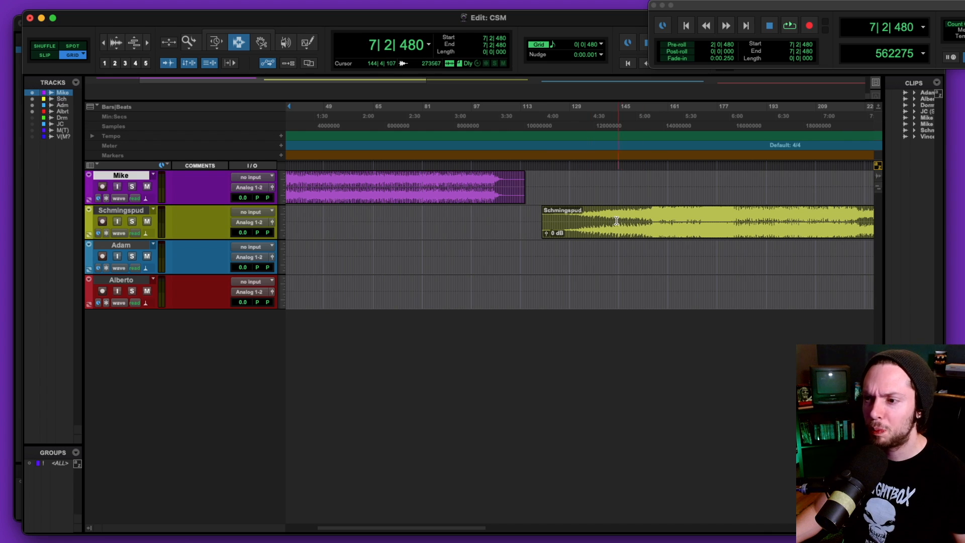
Play the yellow track's clip from bar 155, where its loud section begins.
{"action": "left_click", "coordinate": [617, 222]}
{"action": "key", "text": "t"}
{"action": "key", "text": "t"}
{"action": "key", "text": "r"}
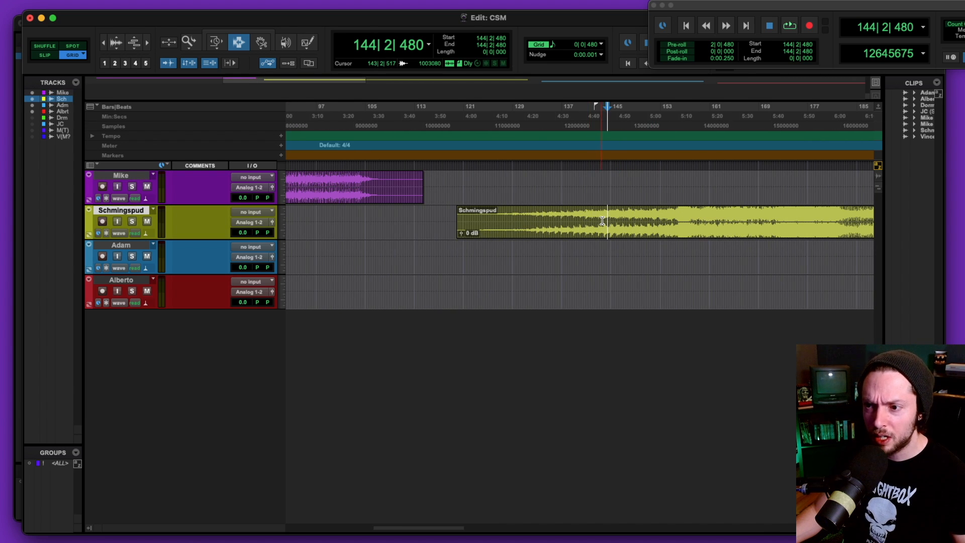
{"action": "scroll", "coordinate": [602, 221], "scroll_direction": "right", "scroll_amount": 5}
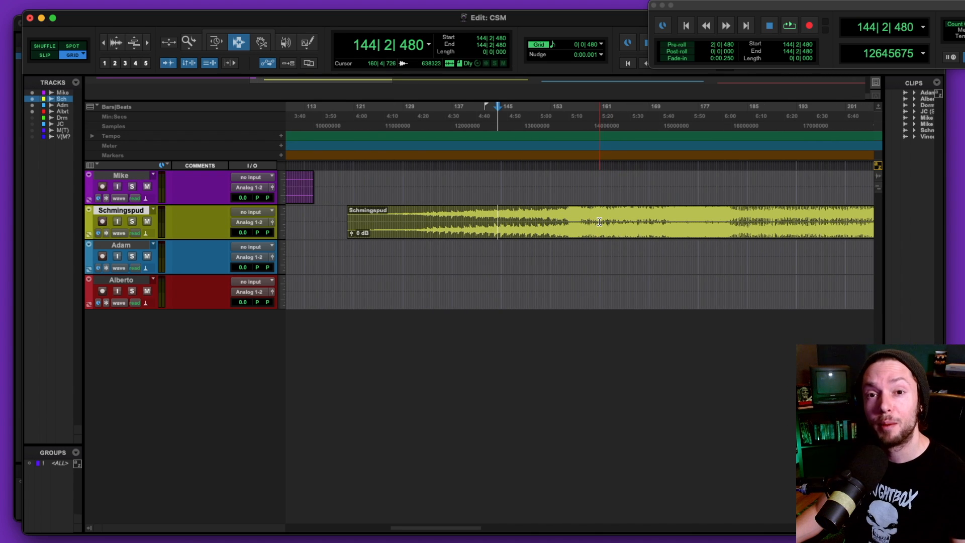
{"action": "left_click", "coordinate": [568, 207]}
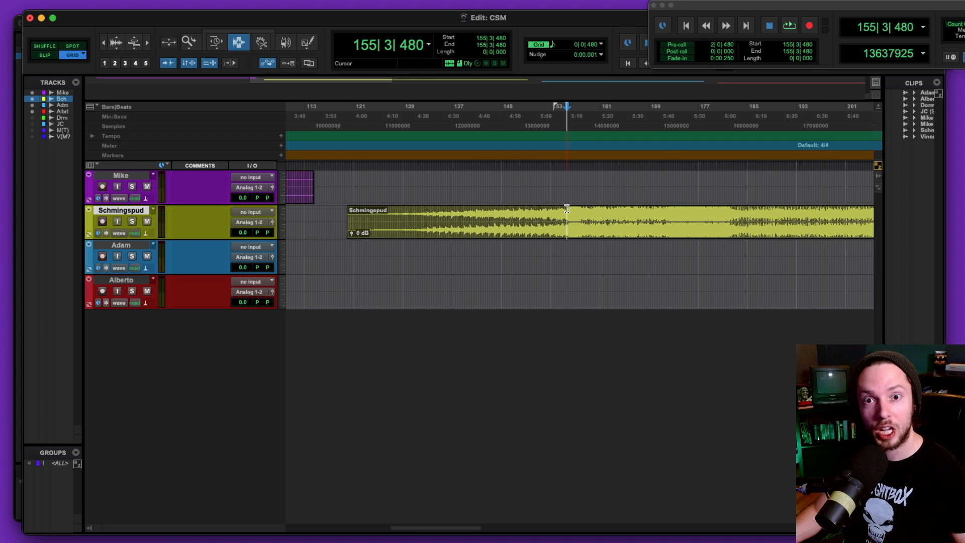
{"action": "key", "text": "space"}
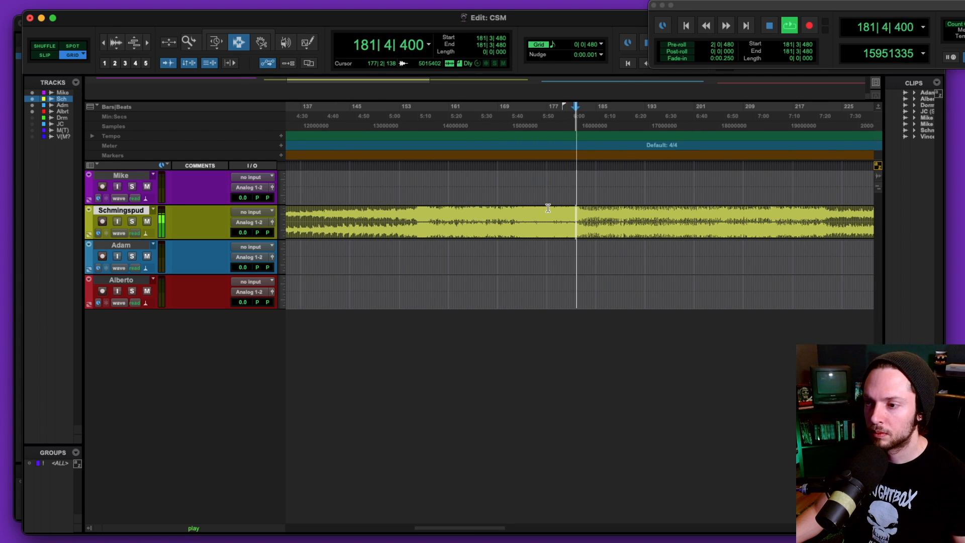
Listen to the yellow clip from bar 181 and examine its waveform at overview and closer zoom levels.
{"action": "scroll", "coordinate": [543, 206], "scroll_direction": "right", "scroll_amount": 3}
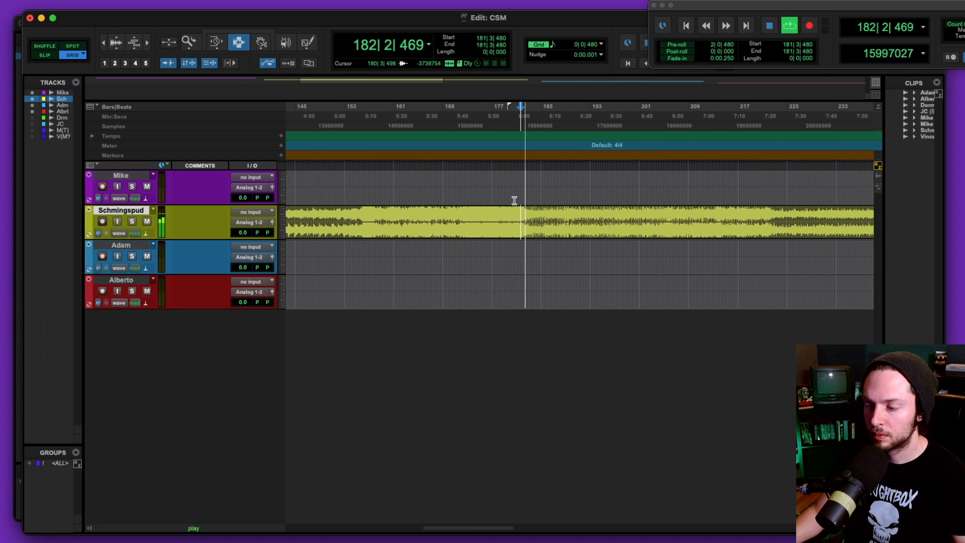
{"action": "scroll", "coordinate": [514, 200], "scroll_direction": "right", "scroll_amount": 2}
{"action": "scroll", "coordinate": [514, 201], "scroll_direction": "down", "scroll_amount": 2}
{"action": "scroll", "coordinate": [514, 200], "scroll_direction": "up", "scroll_amount": 1}
{"action": "scroll", "coordinate": [514, 200], "scroll_direction": "right", "scroll_amount": 1}
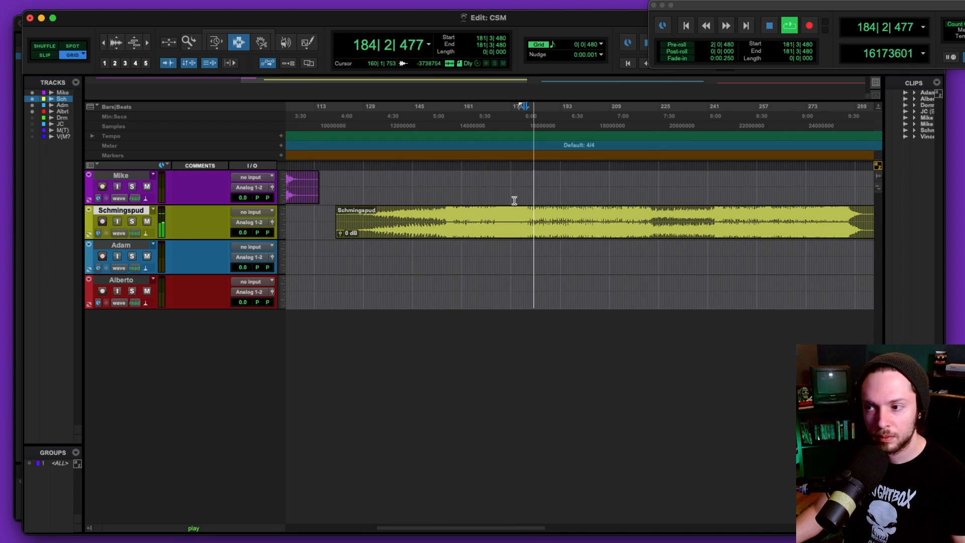
{"action": "key", "text": "t"}
{"action": "key", "text": "t"}
{"action": "scroll", "coordinate": [514, 200], "scroll_direction": "right", "scroll_amount": 2}
{"action": "scroll", "coordinate": [514, 201], "scroll_direction": "right", "scroll_amount": 1}
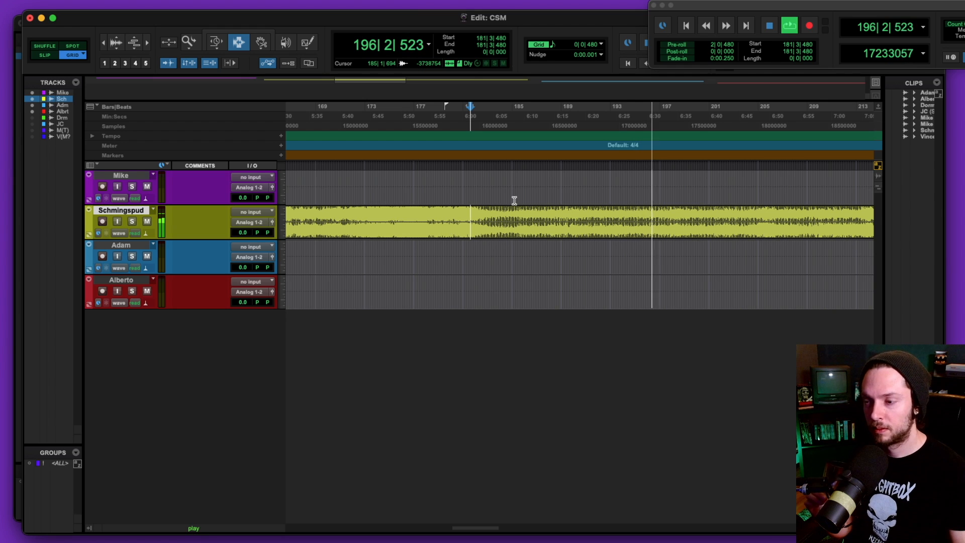
Examine the yellow clip's waveform from bar 199 onward, through to the clip's end, while listening to the mix.
{"action": "key", "text": "r"}
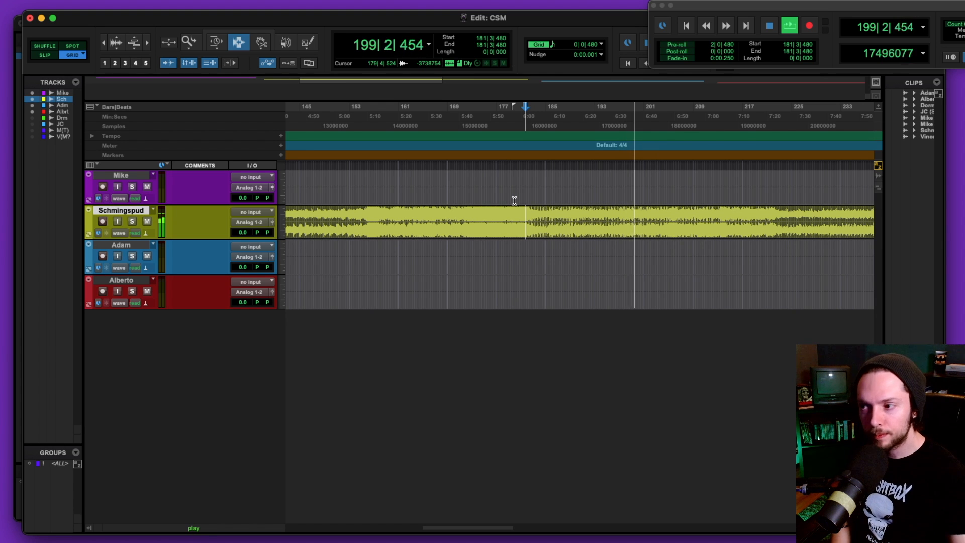
{"action": "scroll", "coordinate": [523, 199], "scroll_direction": "right", "scroll_amount": 5}
{"action": "scroll", "coordinate": [524, 195], "scroll_direction": "right", "scroll_amount": 1}
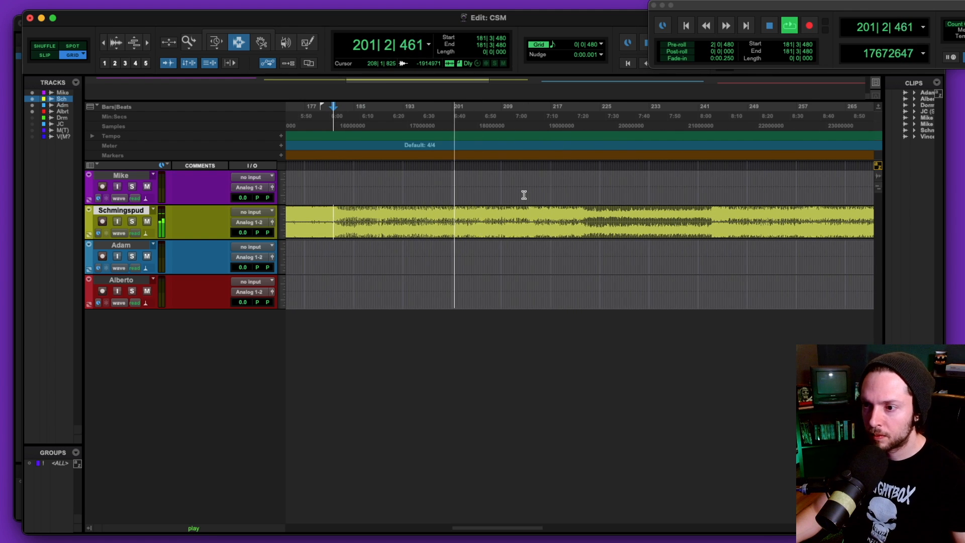
{"action": "key", "text": "r"}
{"action": "scroll", "coordinate": [495, 195], "scroll_direction": "right", "scroll_amount": 1}
{"action": "key", "text": "t"}
{"action": "scroll", "coordinate": [489, 194], "scroll_direction": "right", "scroll_amount": 2}
{"action": "scroll", "coordinate": [489, 195], "scroll_direction": "right", "scroll_amount": 5}
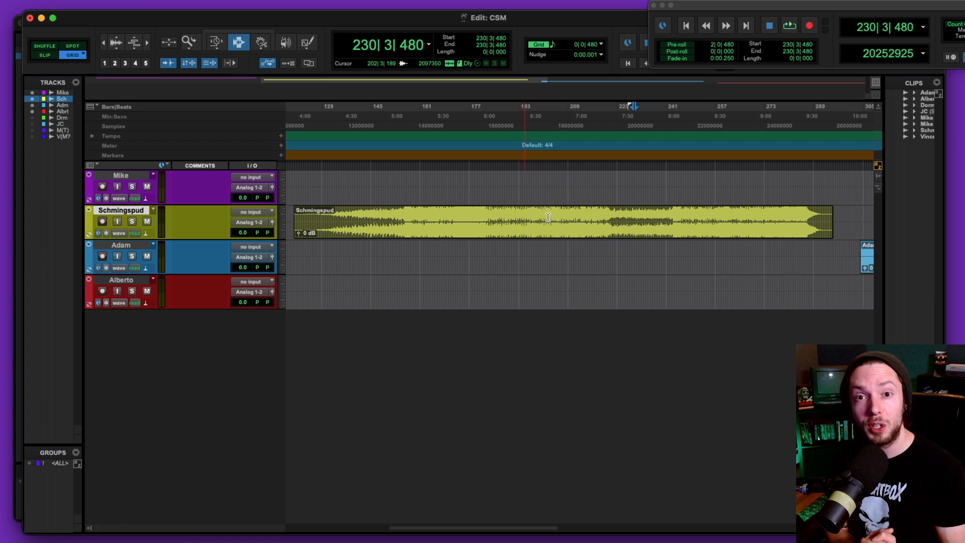
Play the blue track's clip from its start at bar 304.
{"action": "scroll", "coordinate": [548, 217], "scroll_direction": "right", "scroll_amount": 10}
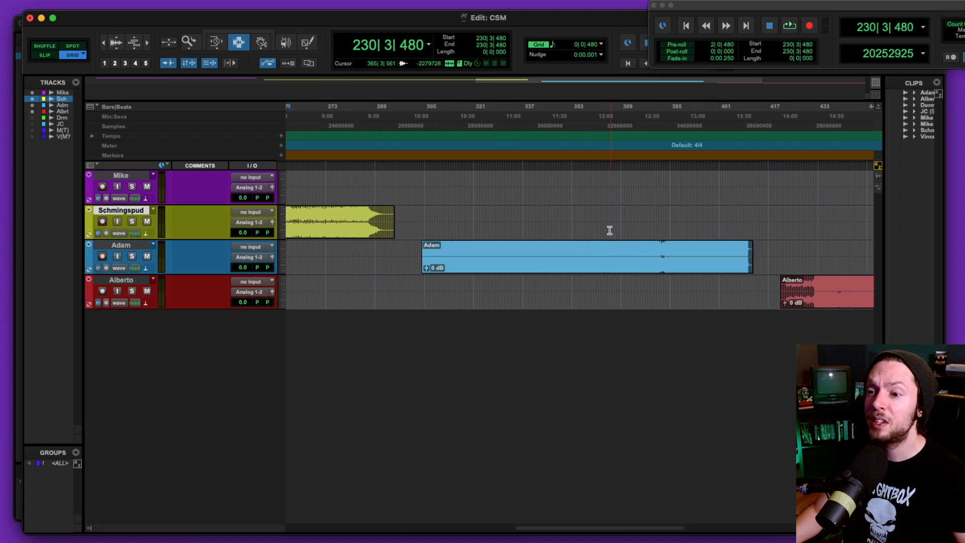
{"action": "double_click", "coordinate": [557, 261]}
{"action": "key", "text": "t"}
{"action": "key", "text": "t"}
{"action": "key", "text": "t"}
{"action": "key", "text": "t"}
{"action": "key", "text": "t"}
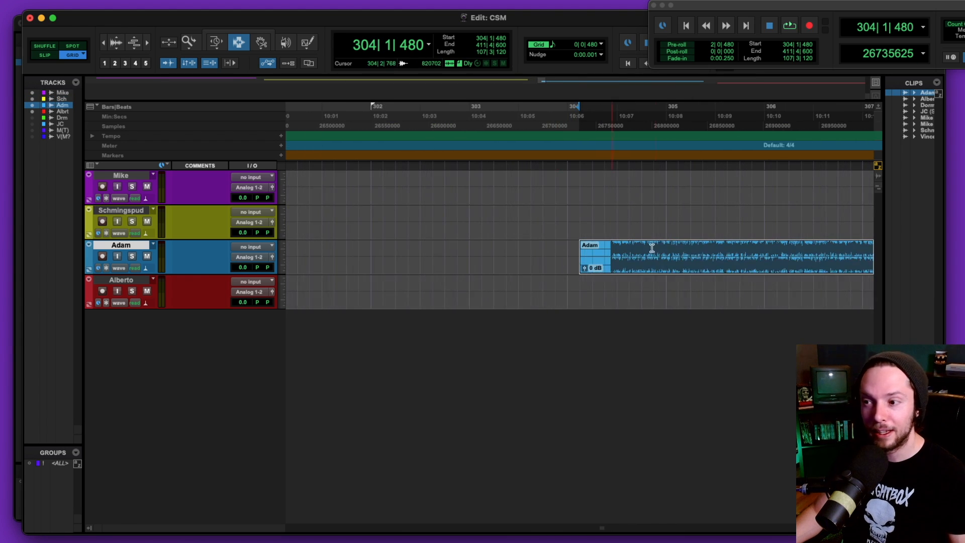
{"action": "left_click", "coordinate": [599, 243]}
{"action": "key", "text": "space"}
Examine the blue clip's waveform in overview and in close-up while it plays, and stop playback.
{"action": "key", "text": "r"}
{"action": "key", "text": "r"}
{"action": "key", "text": "r"}
{"action": "key", "text": "r"}
{"action": "key", "text": "r"}
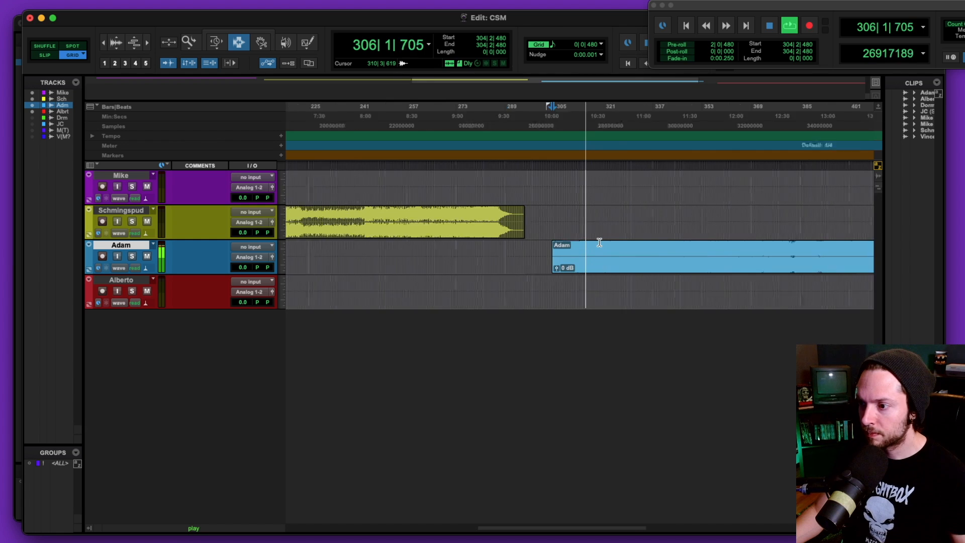
{"action": "scroll", "coordinate": [599, 243], "scroll_direction": "right", "scroll_amount": 4}
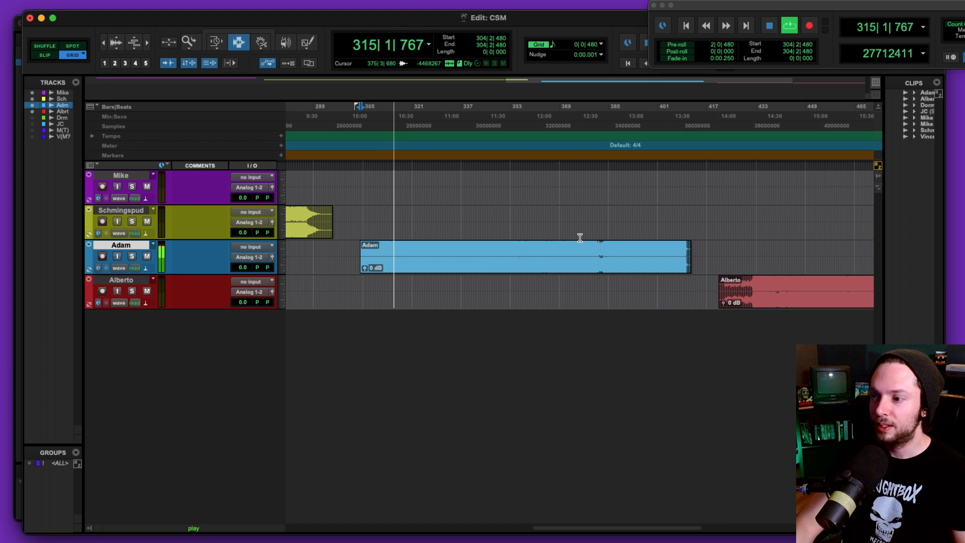
{"action": "key", "text": "r"}
{"action": "key", "text": "r"}
{"action": "key", "text": "r"}
{"action": "key", "text": "t"}
{"action": "key", "text": "t"}
{"action": "key", "text": "t"}
{"action": "key", "text": "t"}
{"action": "scroll", "coordinate": [579, 237], "scroll_direction": "right", "scroll_amount": 5}
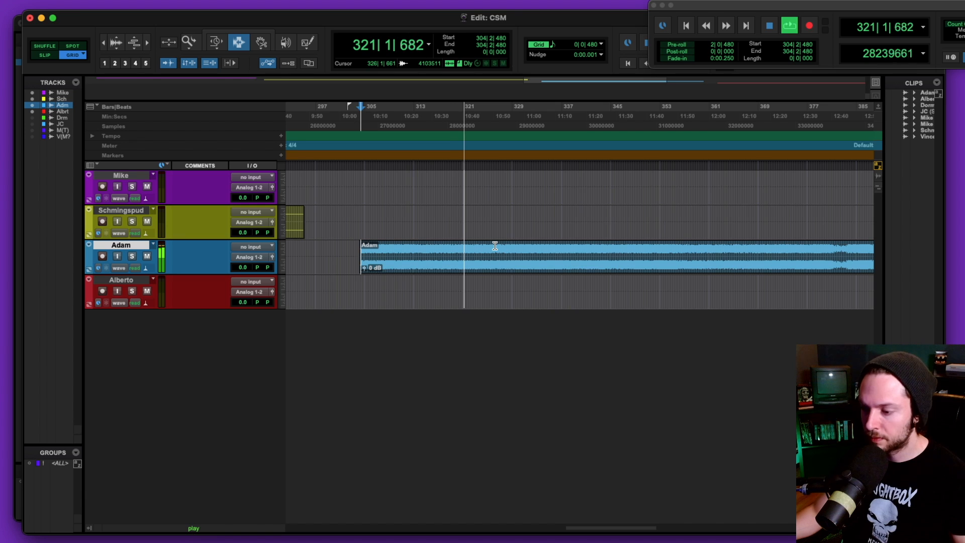
{"action": "scroll", "coordinate": [495, 246], "scroll_direction": "right", "scroll_amount": 2}
{"action": "scroll", "coordinate": [495, 246], "scroll_direction": "right", "scroll_amount": 2}
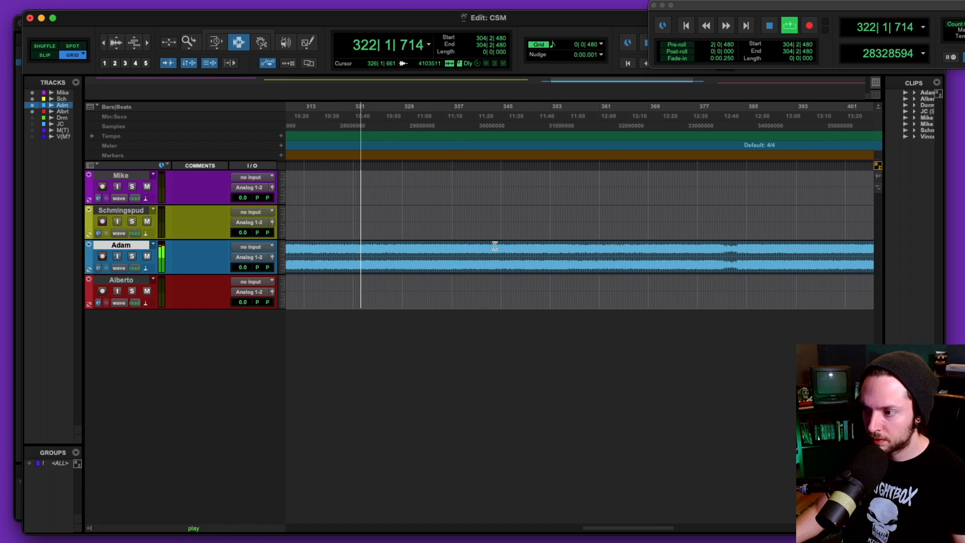
{"action": "key", "text": "r"}
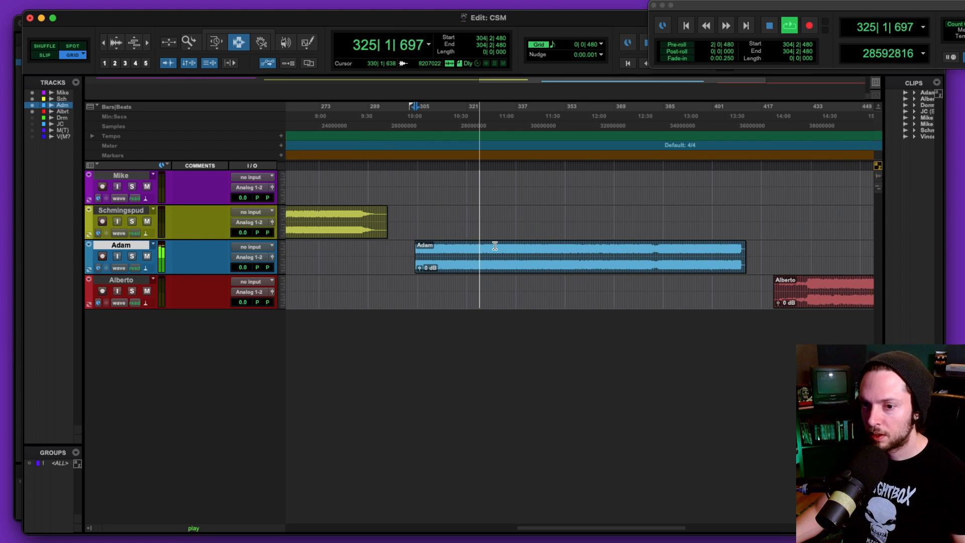
{"action": "key", "text": "space"}
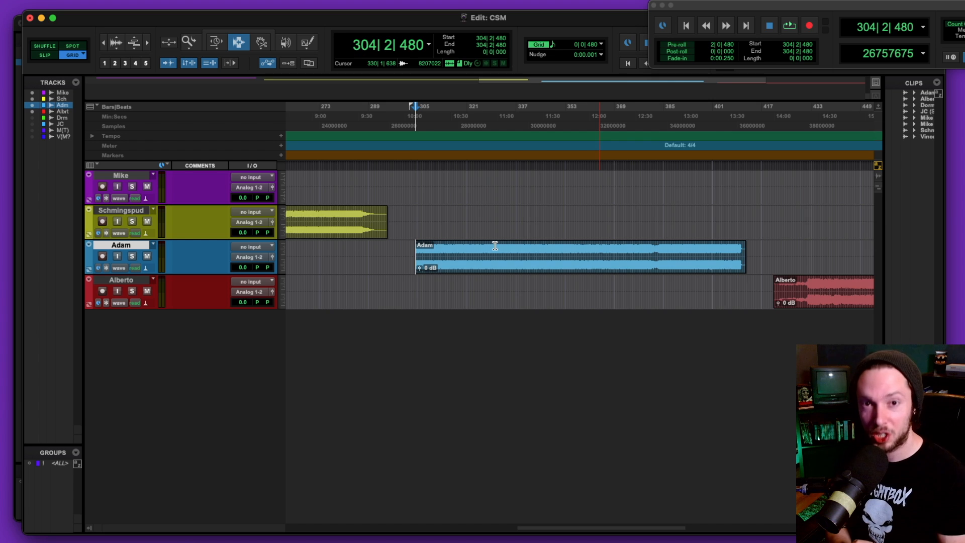
Listen to the red track's clip from bar 431, where its waveform gets louder, and stop playback.
{"action": "scroll", "coordinate": [523, 294], "scroll_direction": "right", "scroll_amount": 5}
{"action": "left_click", "coordinate": [510, 280]}
{"action": "key", "text": "t"}
{"action": "key", "text": "t"}
{"action": "key", "text": "t"}
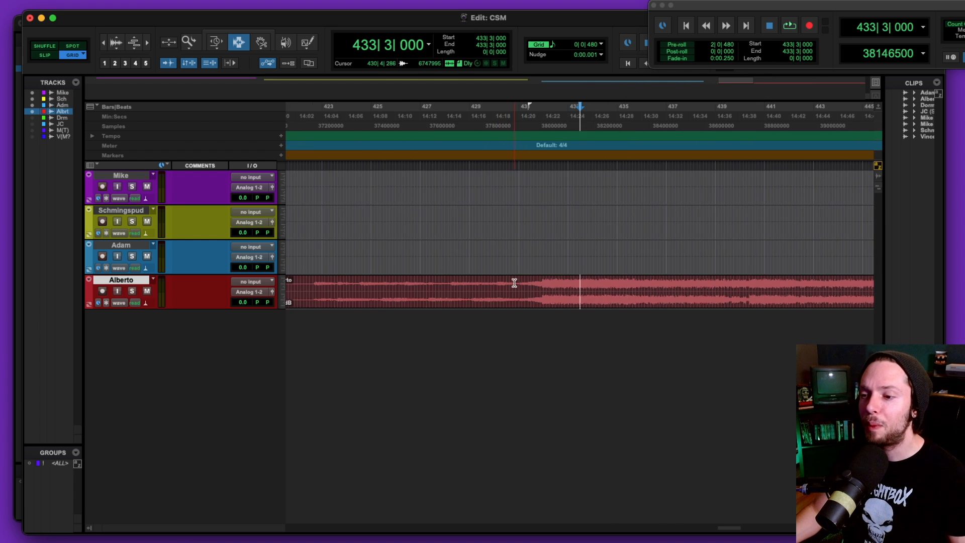
{"action": "left_click", "coordinate": [540, 274]}
{"action": "key", "text": "space"}
{"action": "key", "text": "r"}
{"action": "key", "text": "r"}
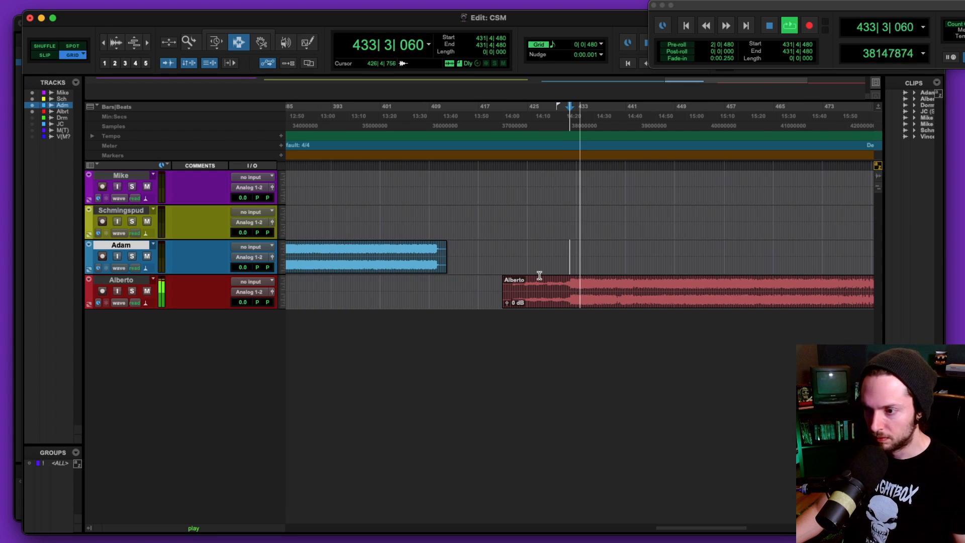
{"action": "scroll", "coordinate": [539, 275], "scroll_direction": "right", "scroll_amount": 5}
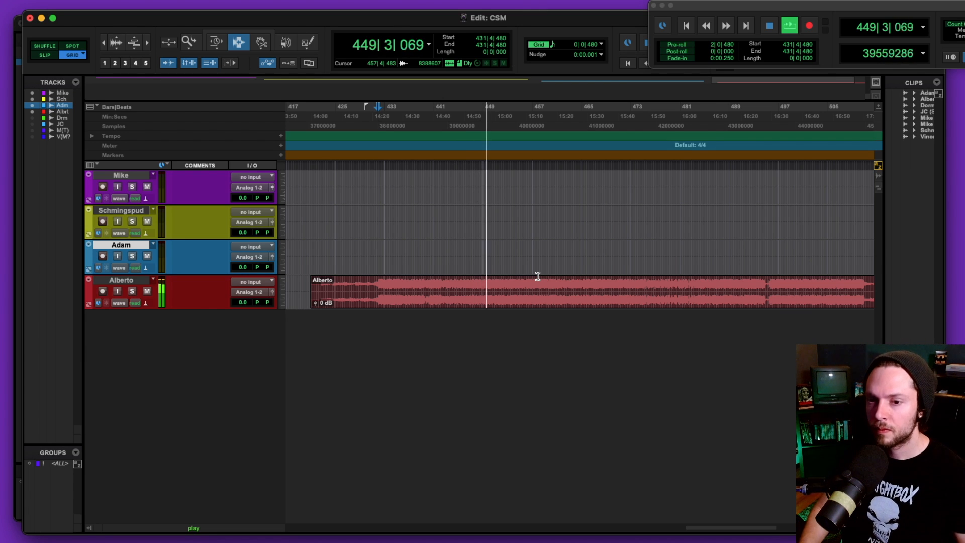
{"action": "key", "text": "space"}
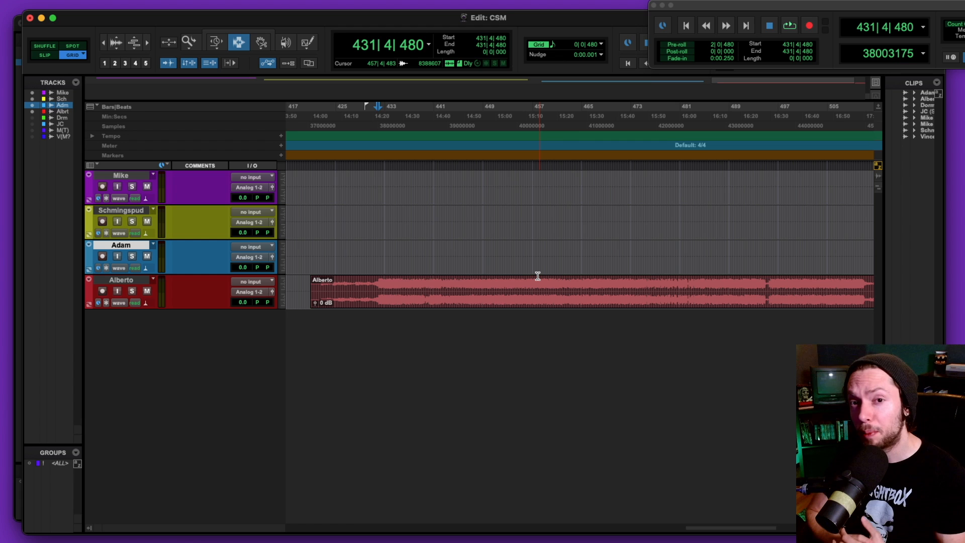